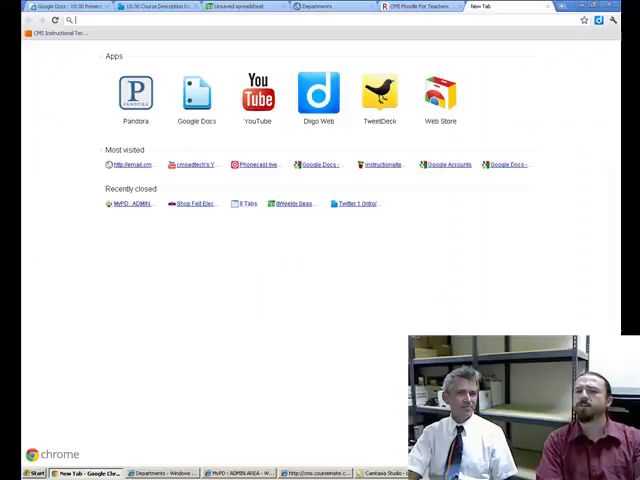
type("twitter.co")
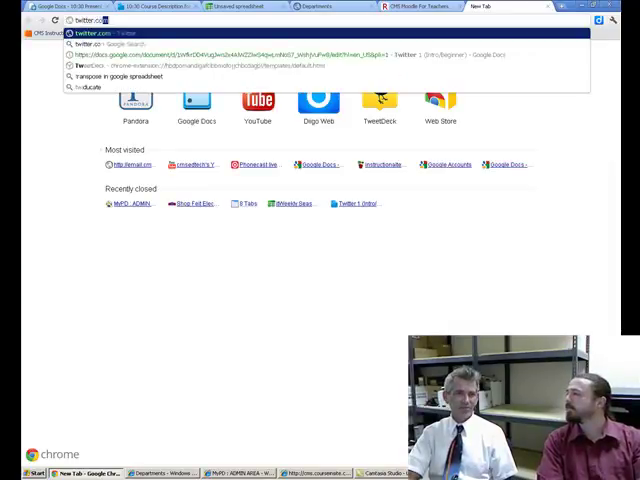
Load Twitter, then Diigo in a second tab, and start another blank tab
key("Return")
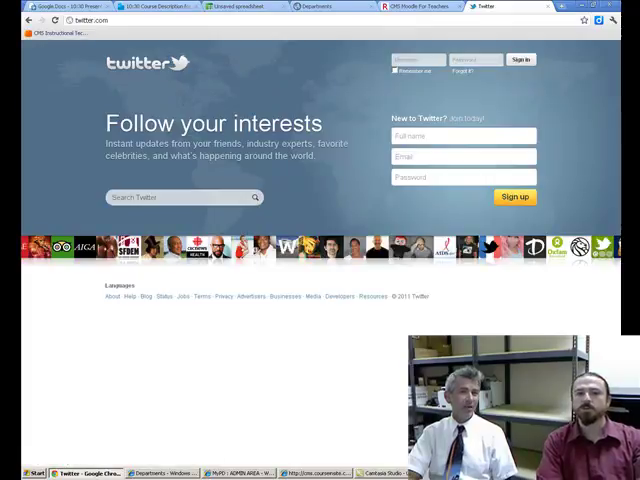
key("ctrl+t")
type("diigo.com")
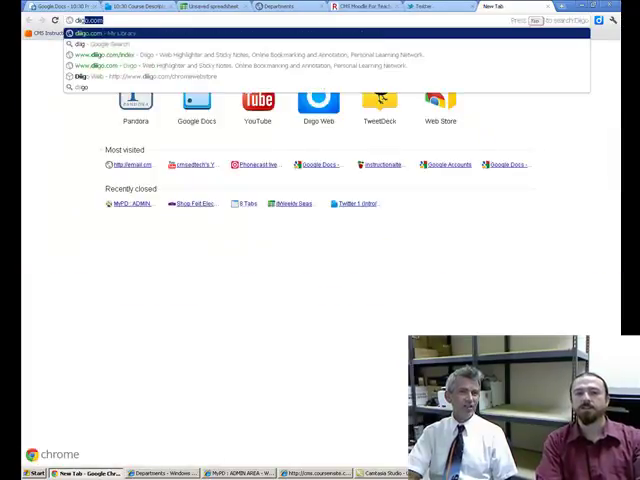
key("Return")
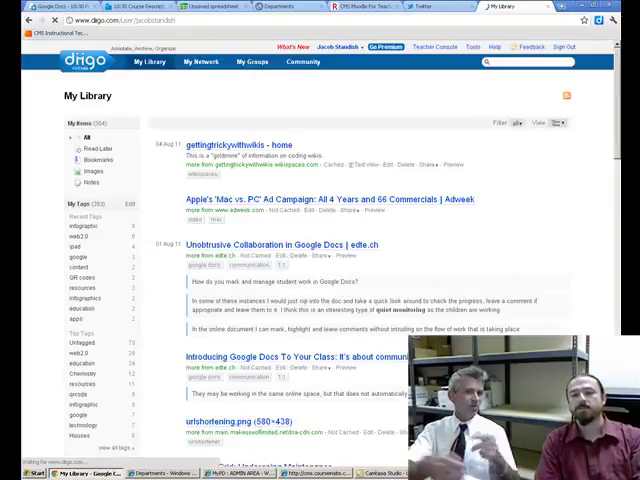
key("ctrl+t")
type("youtube.com")
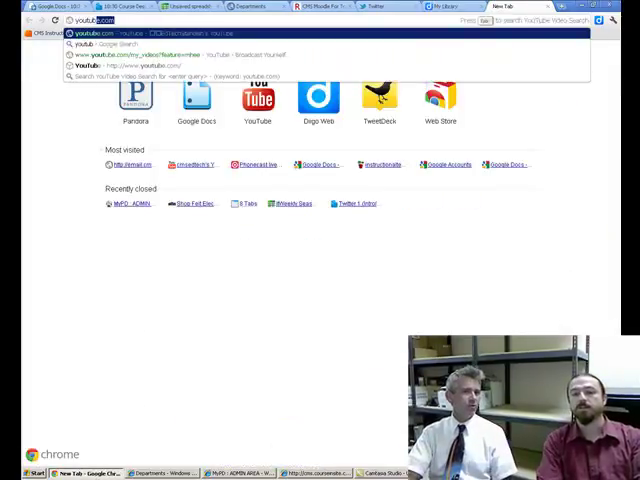
Load YouTube, then kerpoof.com in its own new tab
key("Return")
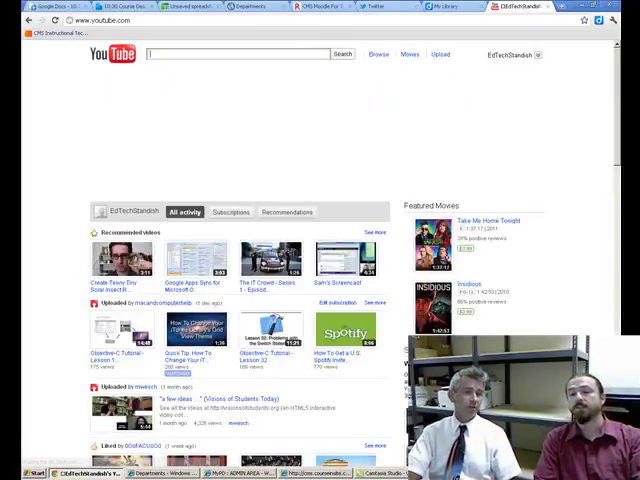
key("ctrl+t")
type("ker")
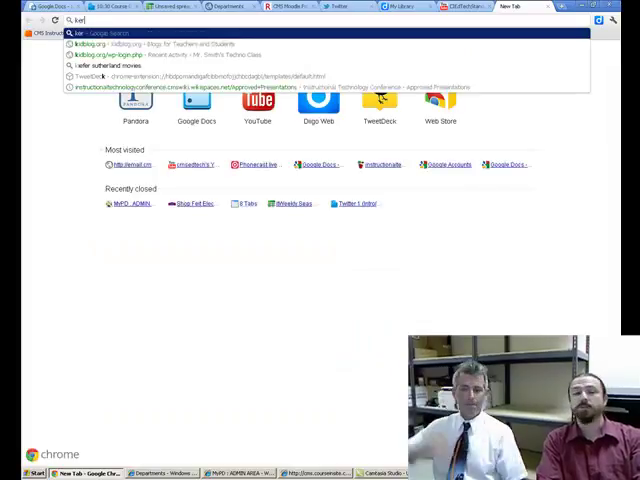
type("poof")
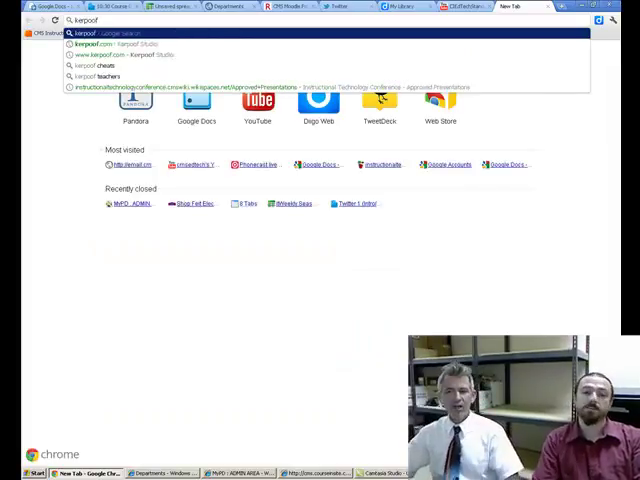
type(".com")
key("Return")
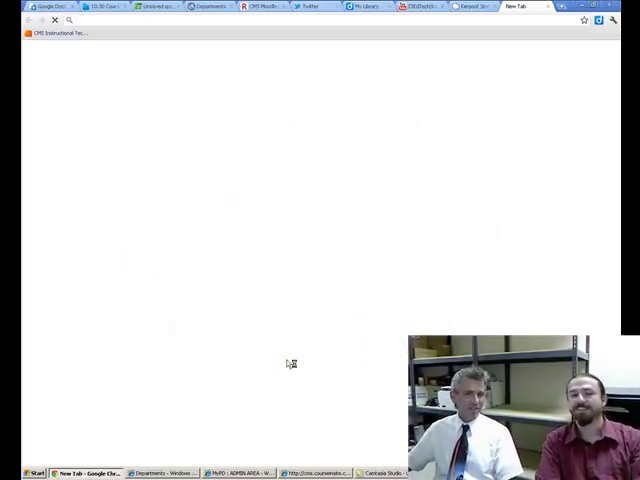
type("twiducat")
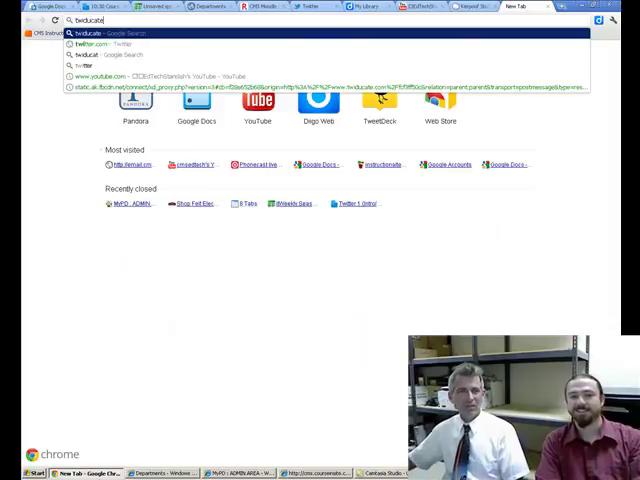
type("e")
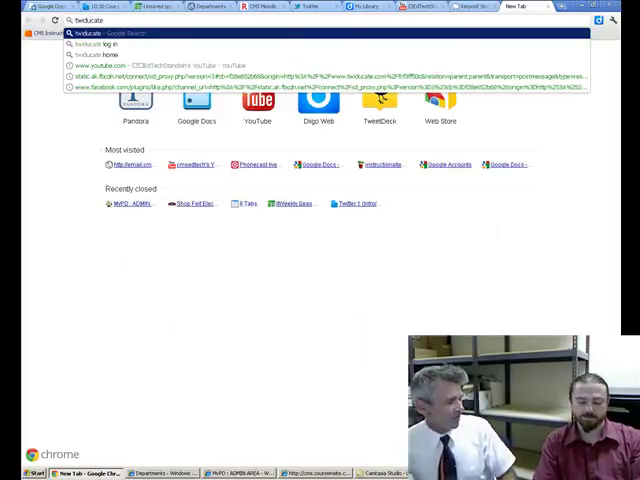
Load Twiducate, then Yammer's login page in a new tab after trimming the autocompleted .com
key("Return")
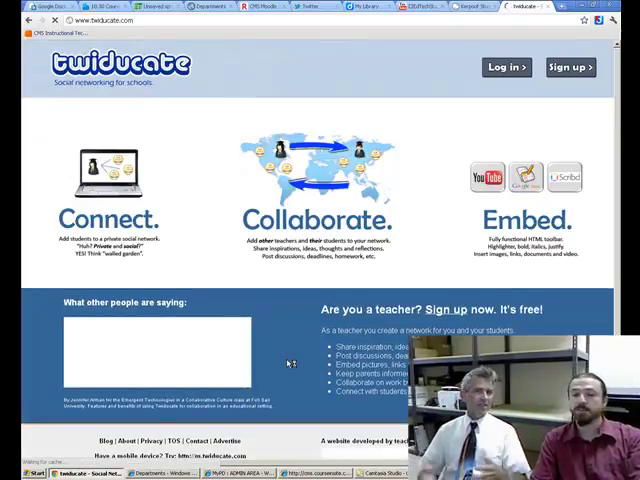
key("ctrl+t")
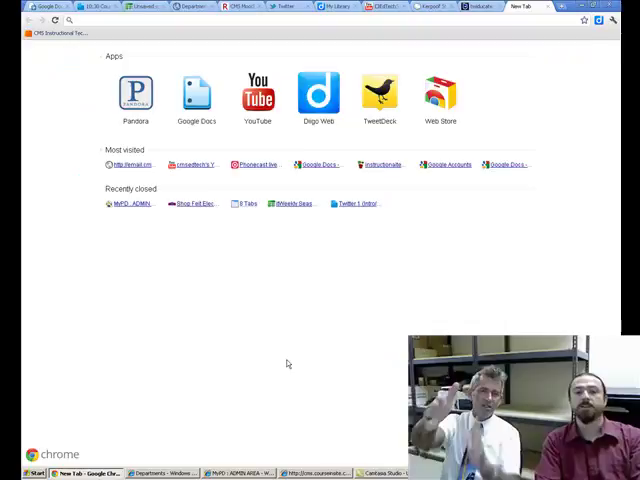
type("u")
key("BackSpace")
type("yammer")
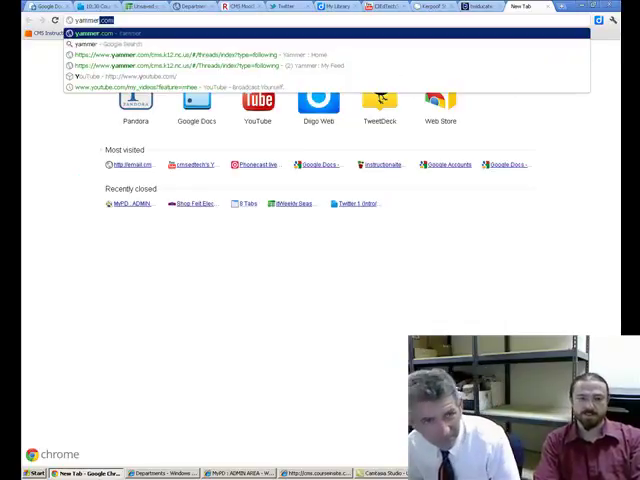
key("BackSpace")
key("BackSpace")
key("BackSpace")
key("BackSpace")
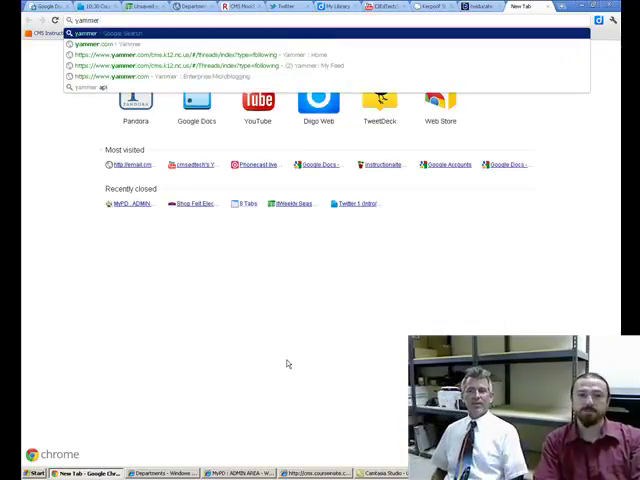
type(".com")
key("Return")
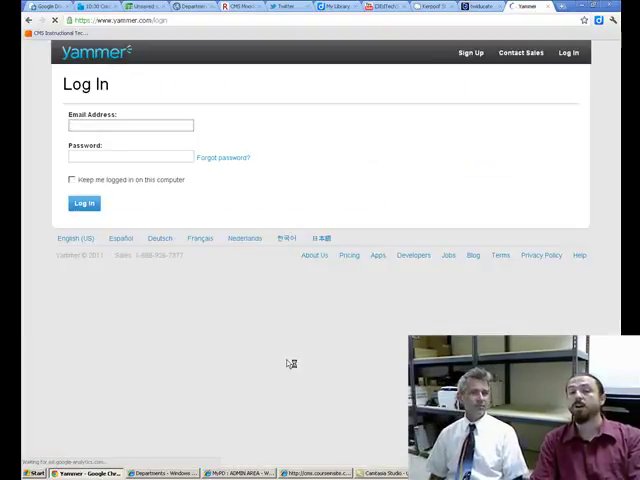
key("ctrl+t")
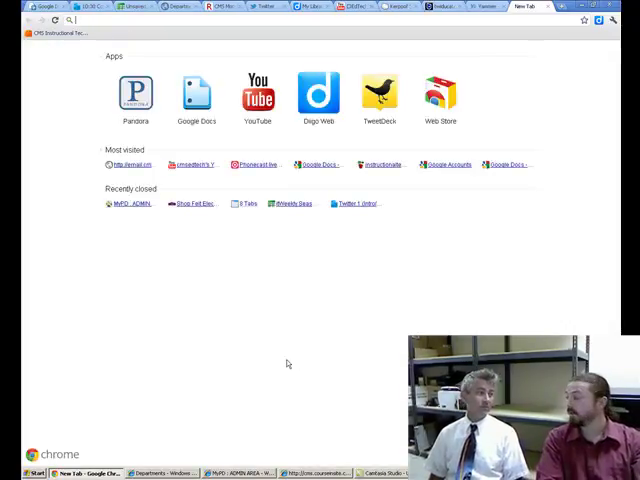
type("kidb")
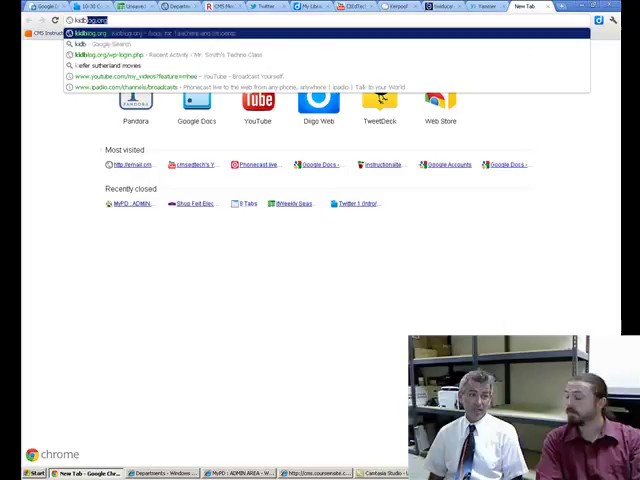
type("og")
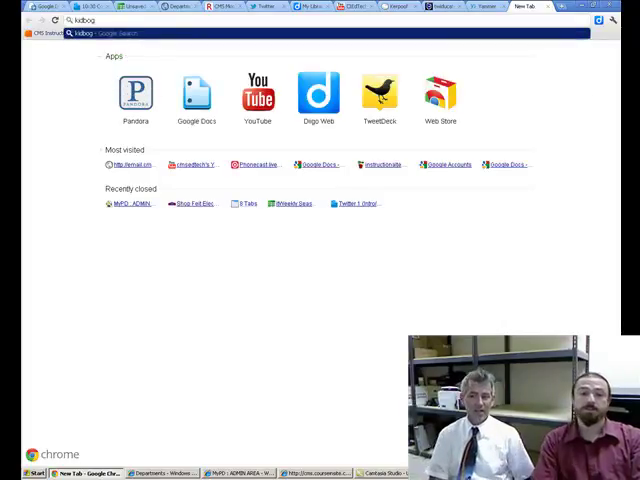
key("ctrl+Return")
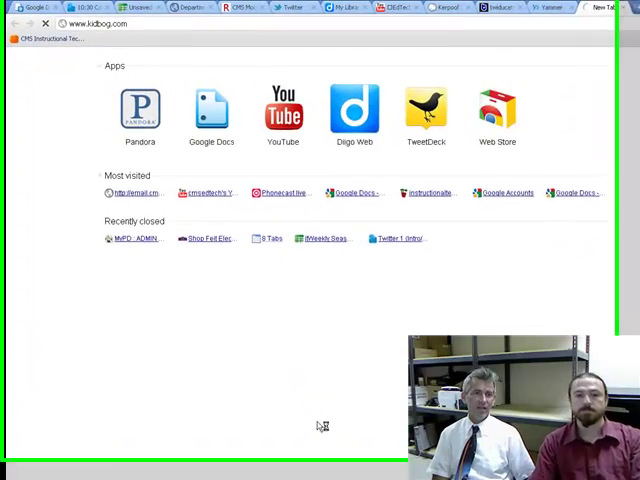
left_click(153, 22)
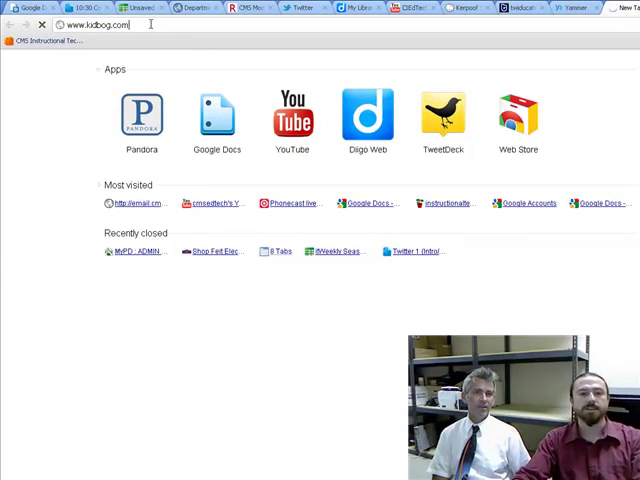
key("BackSpace")
key("BackSpace")
key("BackSpace")
type("or")
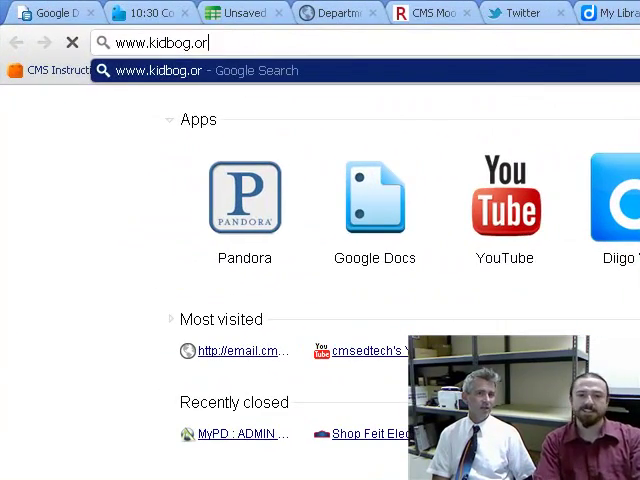
type("g")
key("Return")
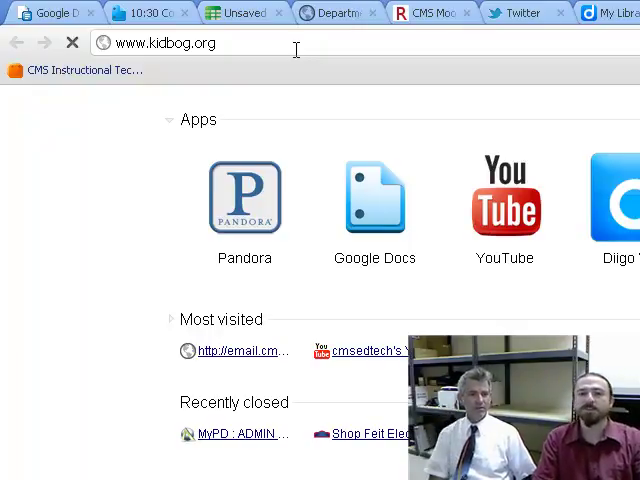
In a new tab, load the bare j.mp address without the autocompleted /itweekly path
key("ctrl+t")
type("j.mp")
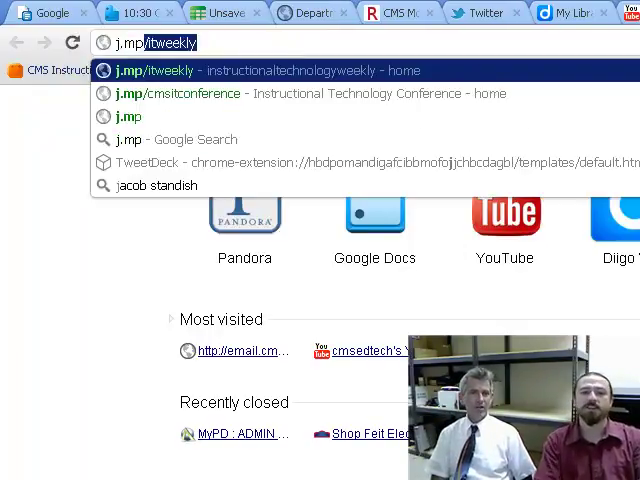
key("Delete")
key("Return")
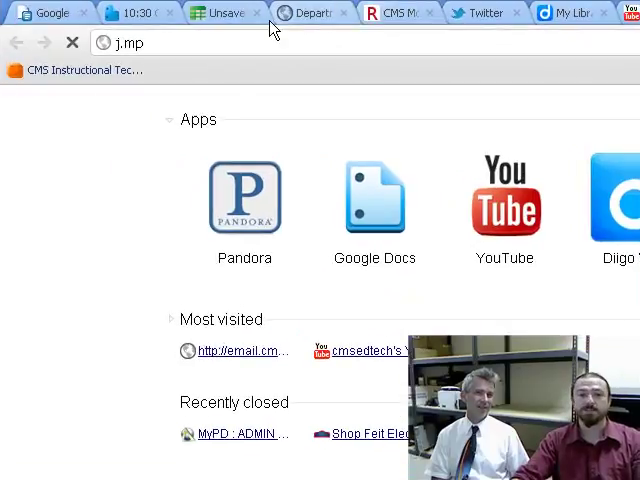
Replace the Twitter tab's page with ipadio.com
left_click(490, 16)
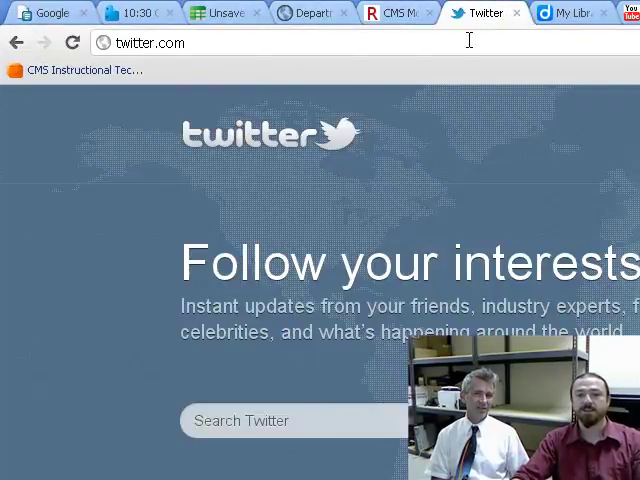
left_click(466, 40)
type("ipadio")
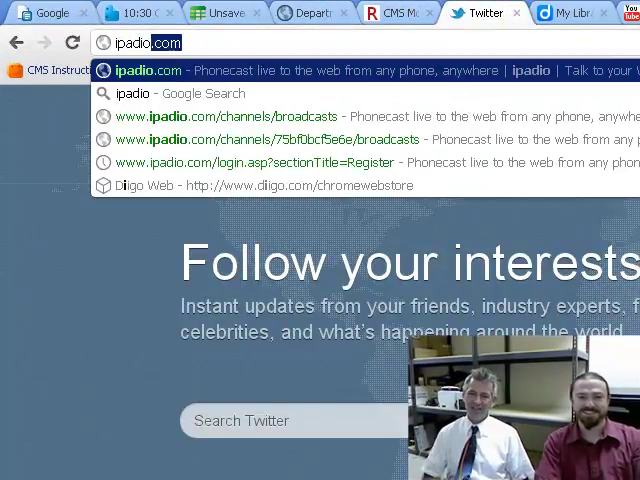
key("Return")
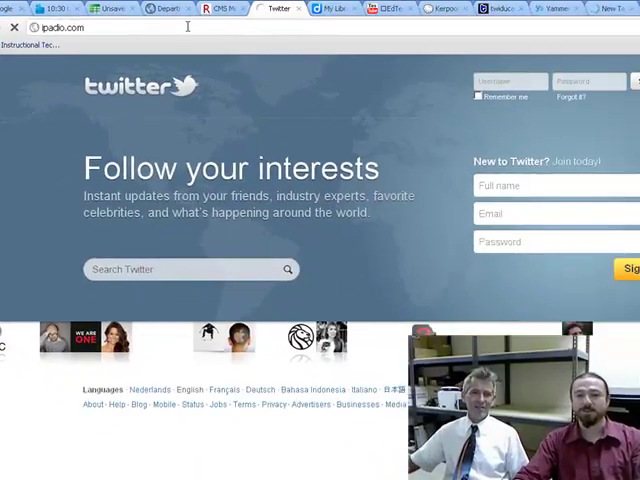
Close the library, YouTube, Twiducate, Yammer and error tabs, then view the bitly tab
left_click(356, 9)
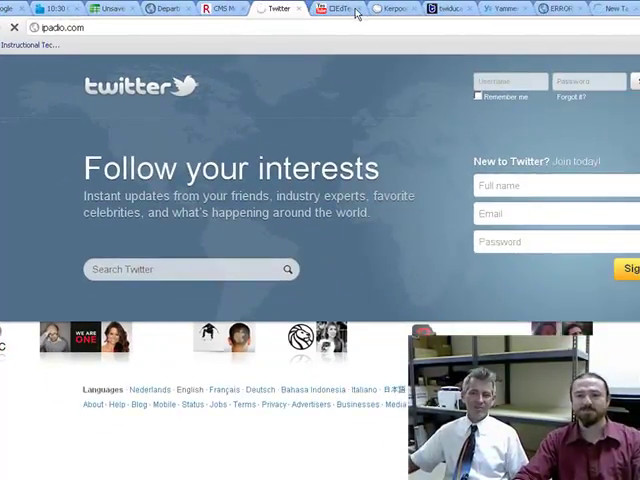
left_click(356, 9)
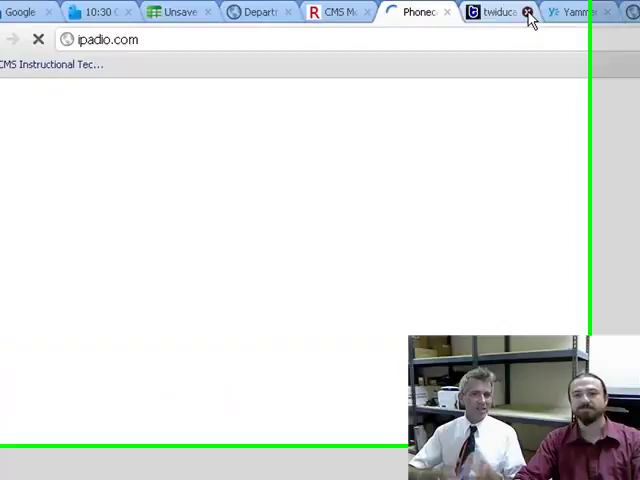
left_click(356, 9)
left_click(576, 14)
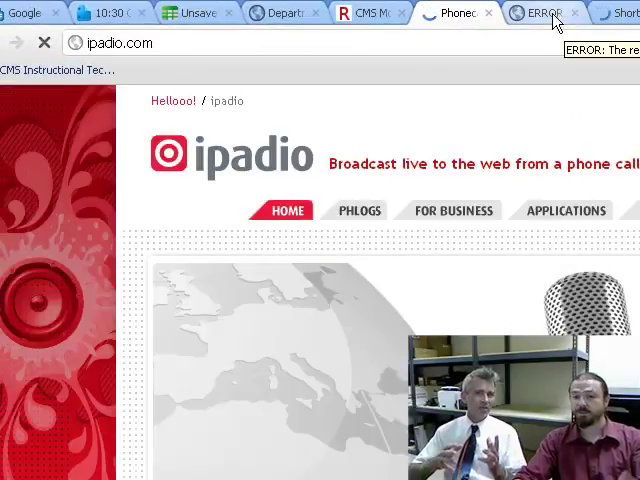
left_click(575, 14)
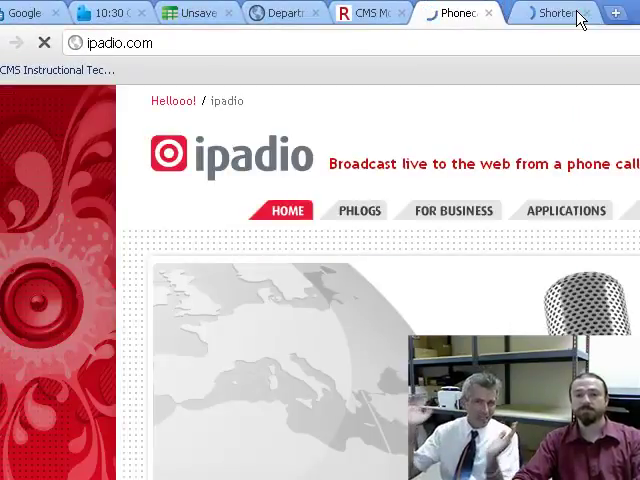
left_click(555, 16)
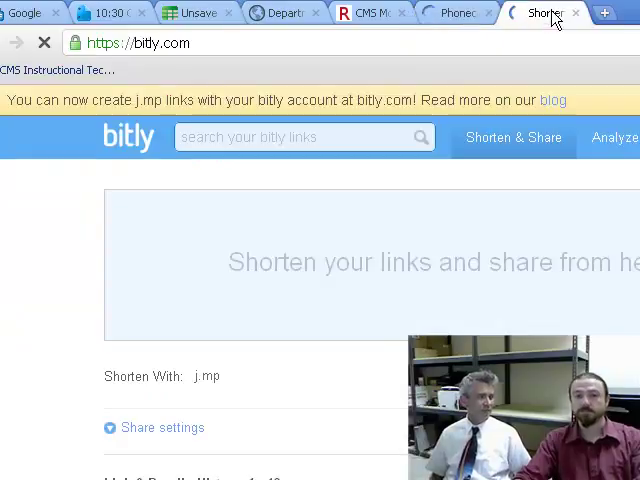